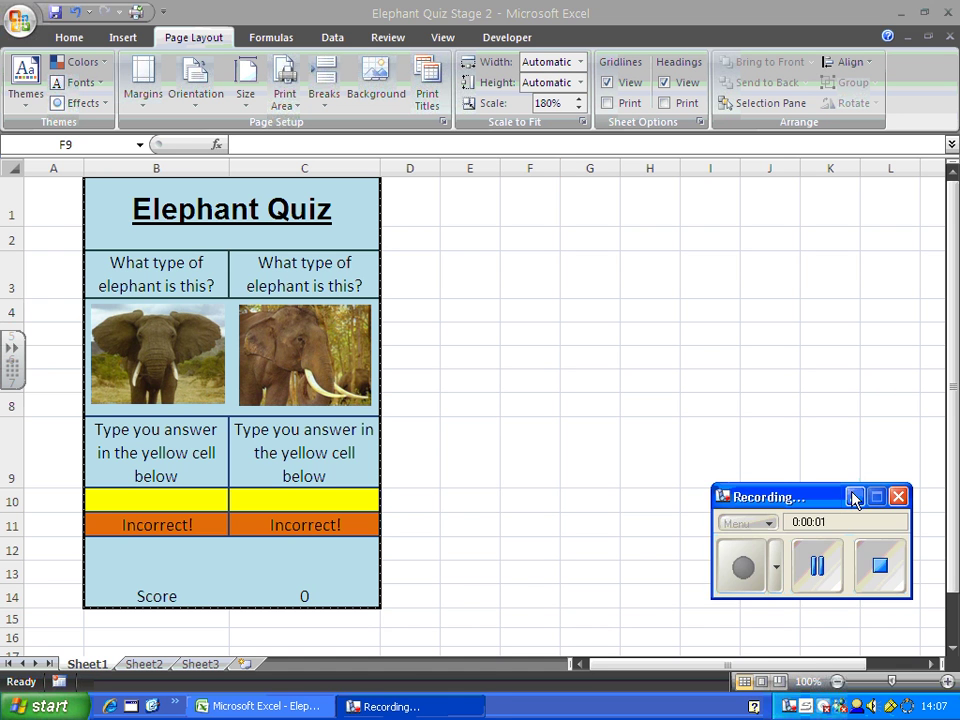
- Return to the quiz workbook and inspect the answer-checking formula in B11
left_click(854, 497)
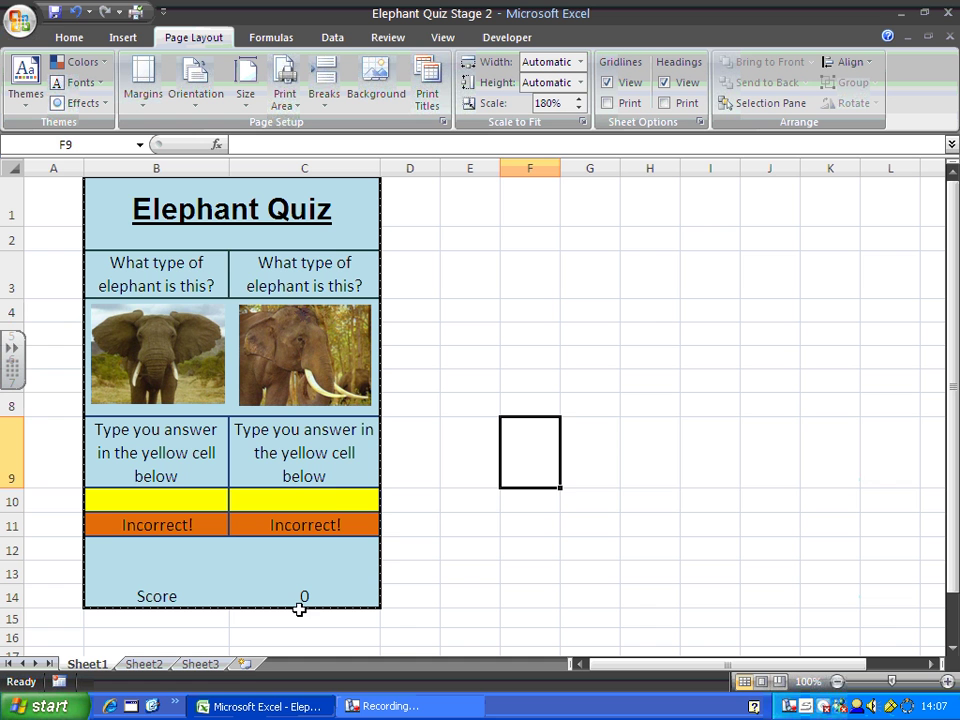
left_click(675, 420)
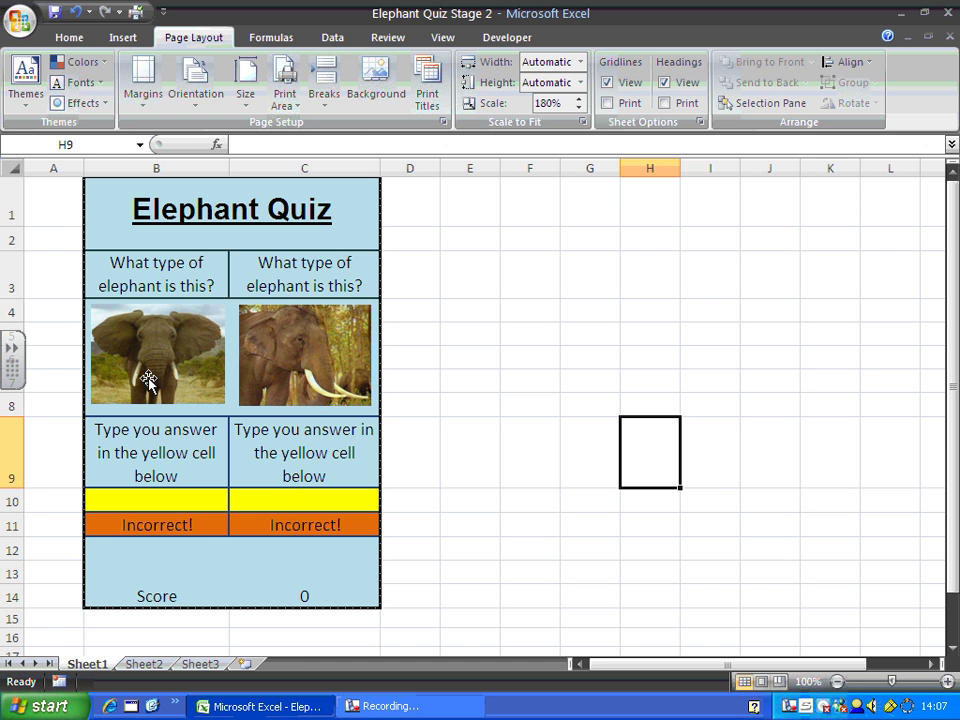
left_click(164, 525)
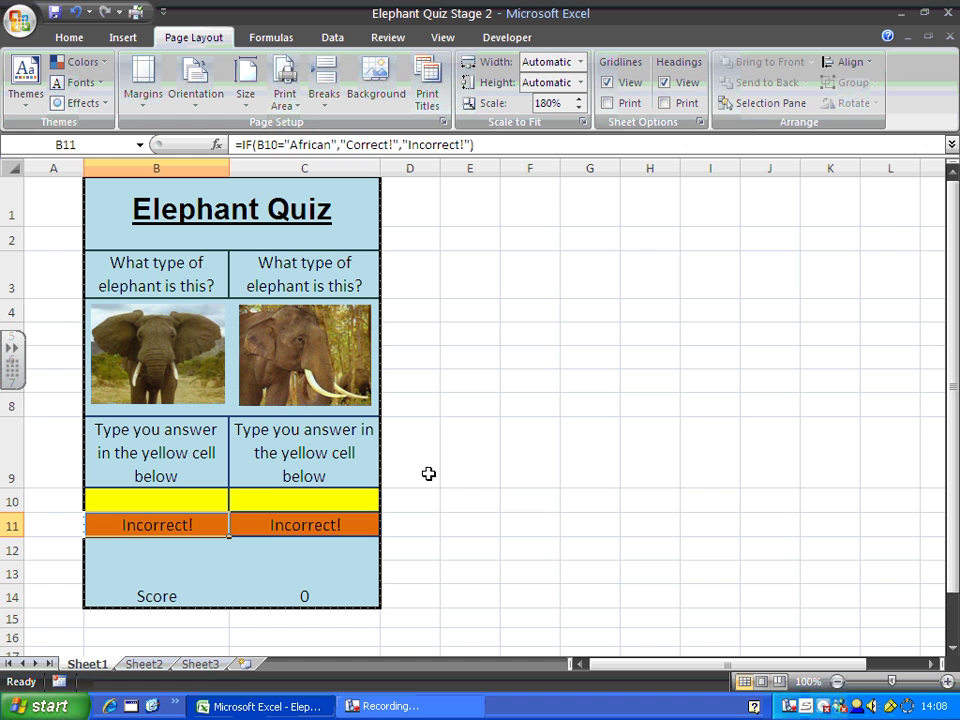
- Set result cells B11:C11 to Locked and Hidden in their protection settings
left_click(504, 485)
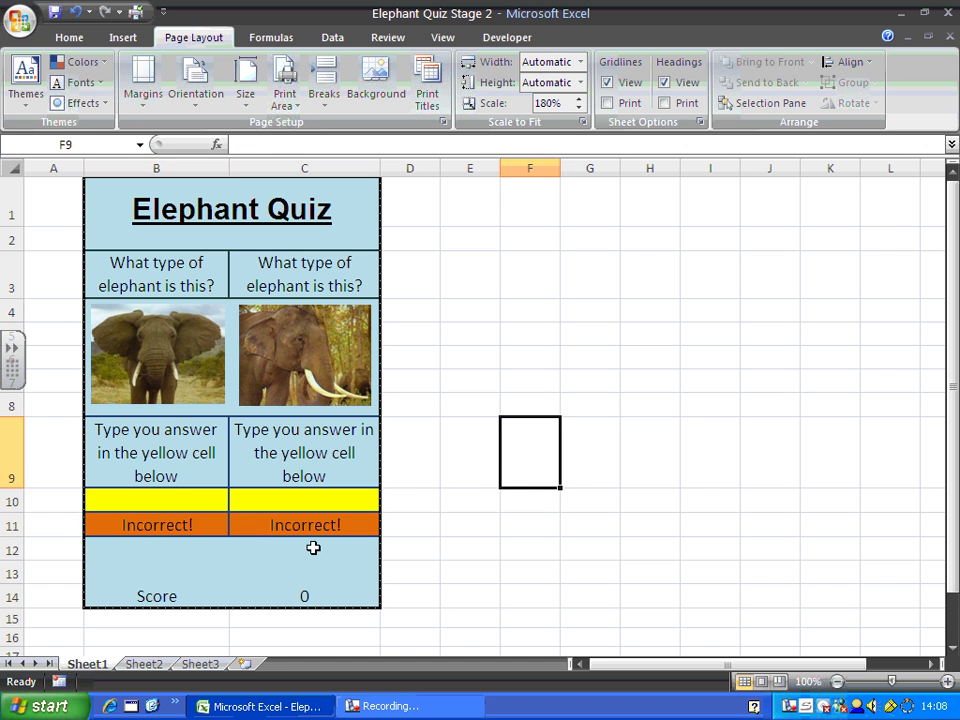
left_click(150, 524)
left_click_drag(150, 524, 250, 525)
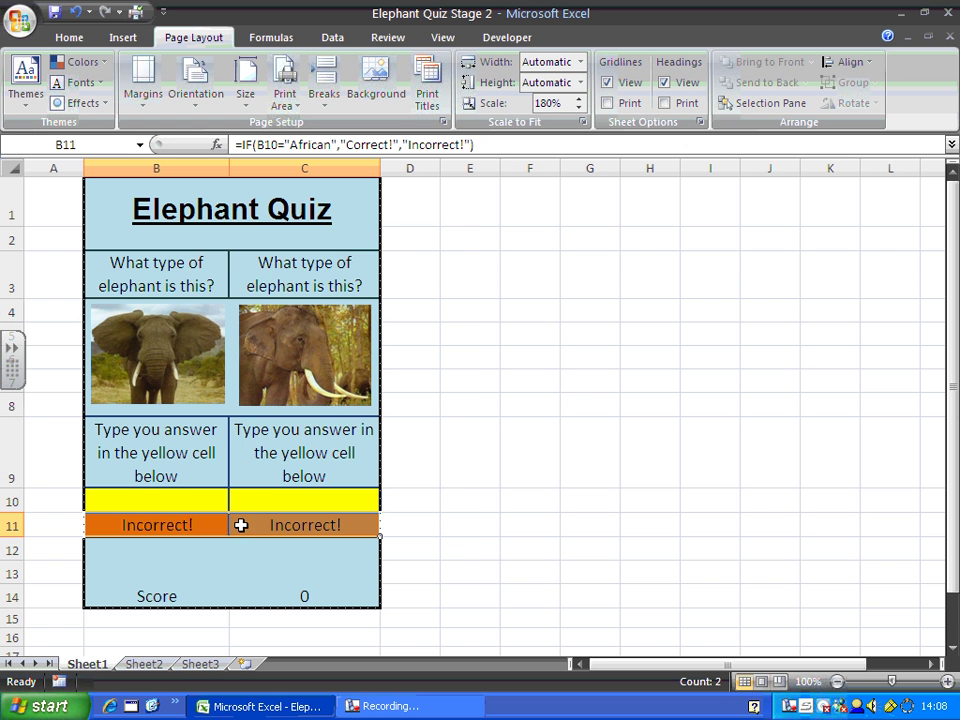
right_click(241, 525)
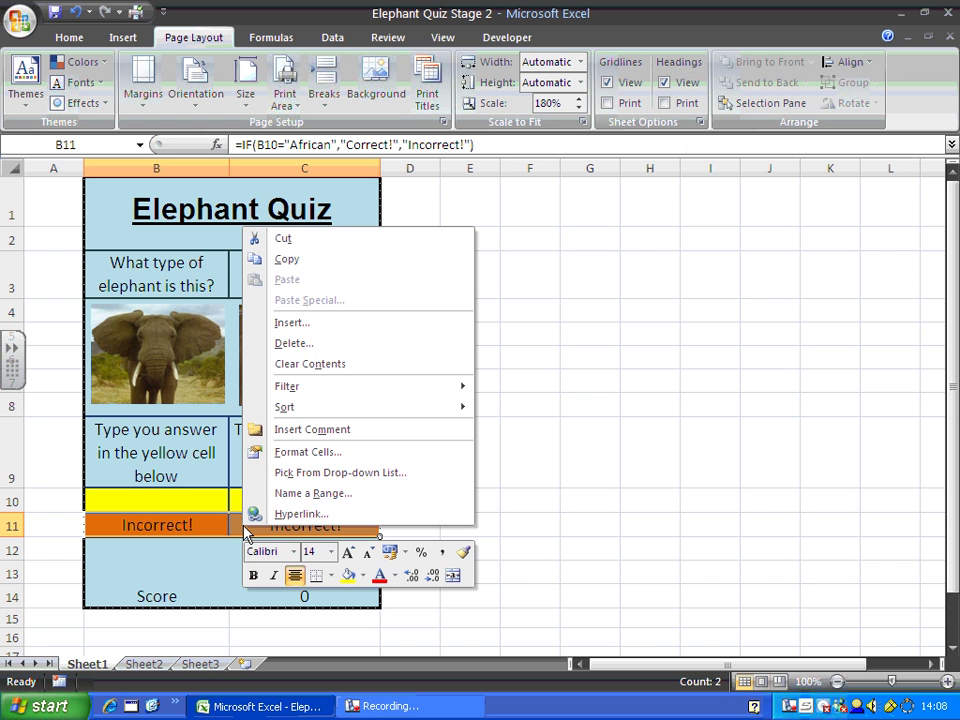
left_click(371, 458)
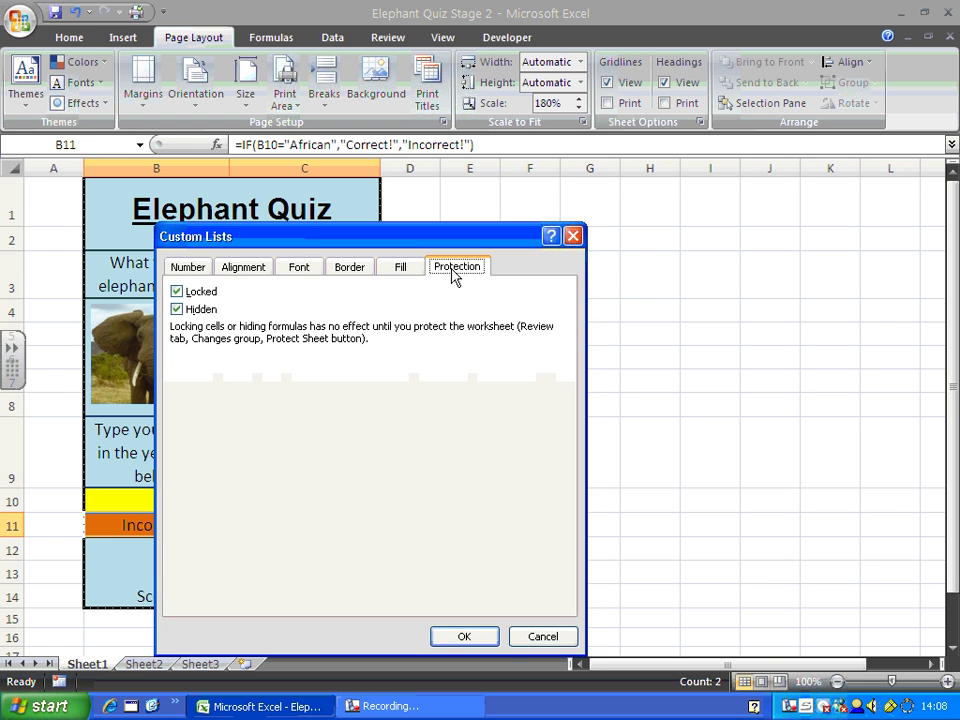
left_click(177, 310)
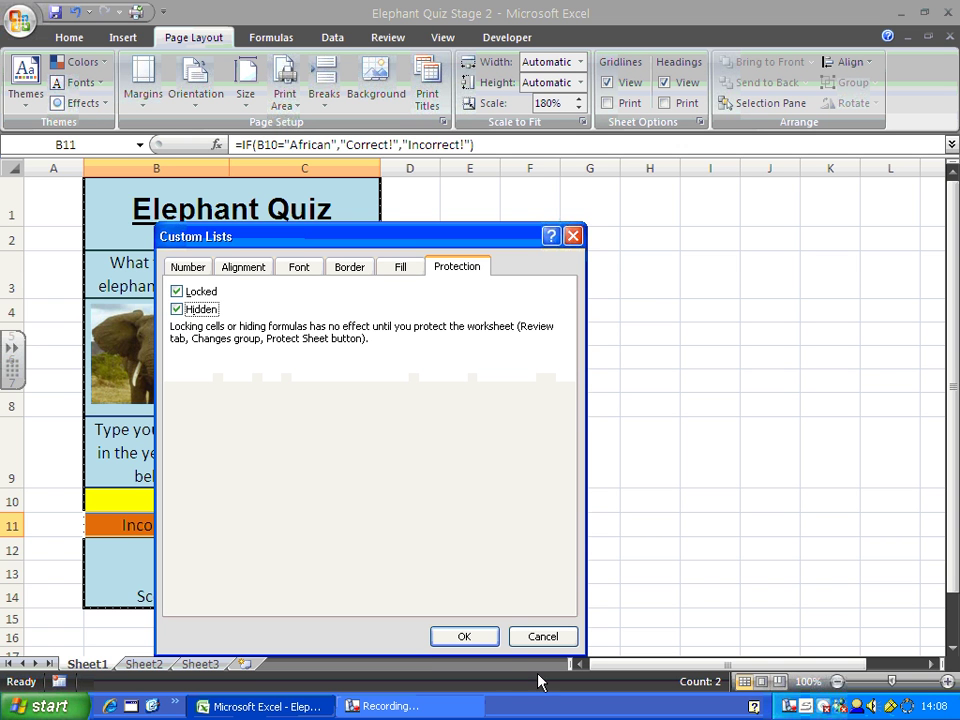
left_click(464, 636)
left_click(533, 283)
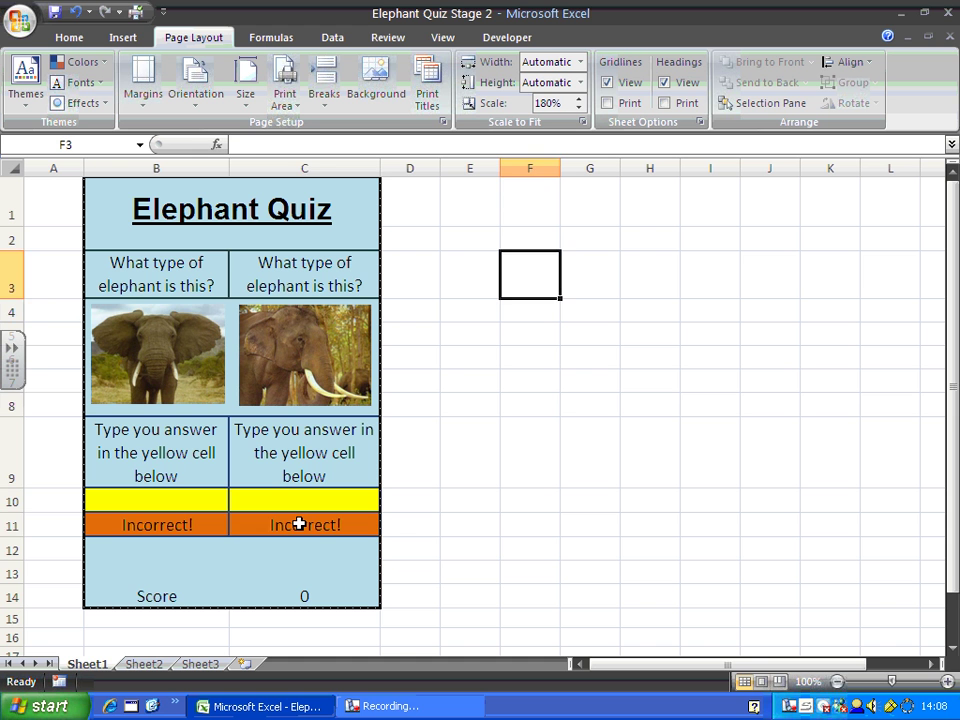
left_click(299, 522)
left_click(300, 499)
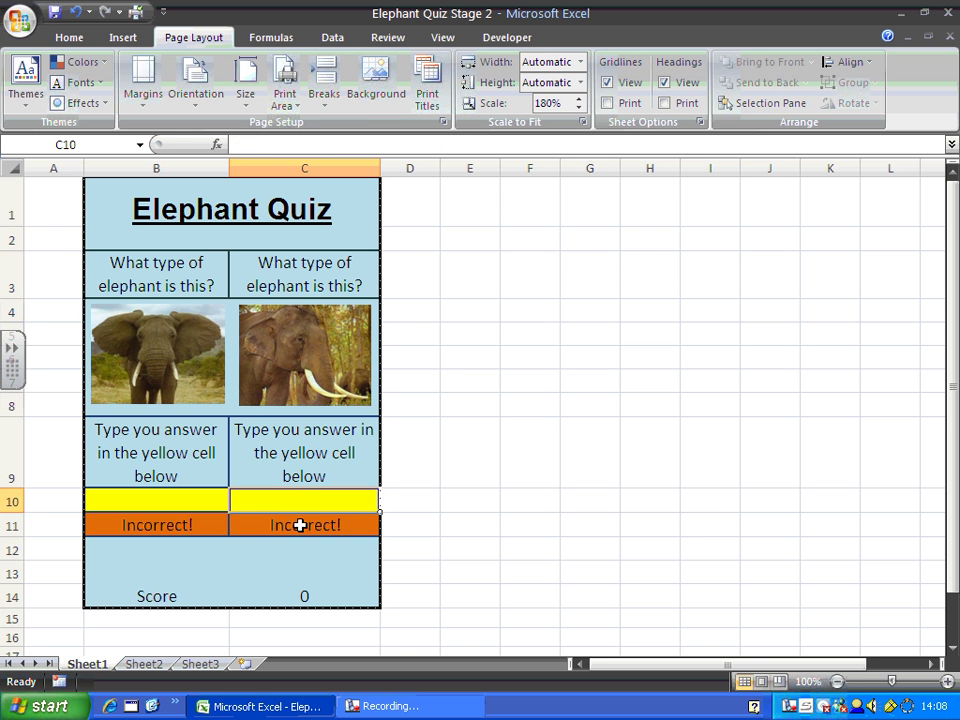
left_click(300, 525)
type("ibqebp")
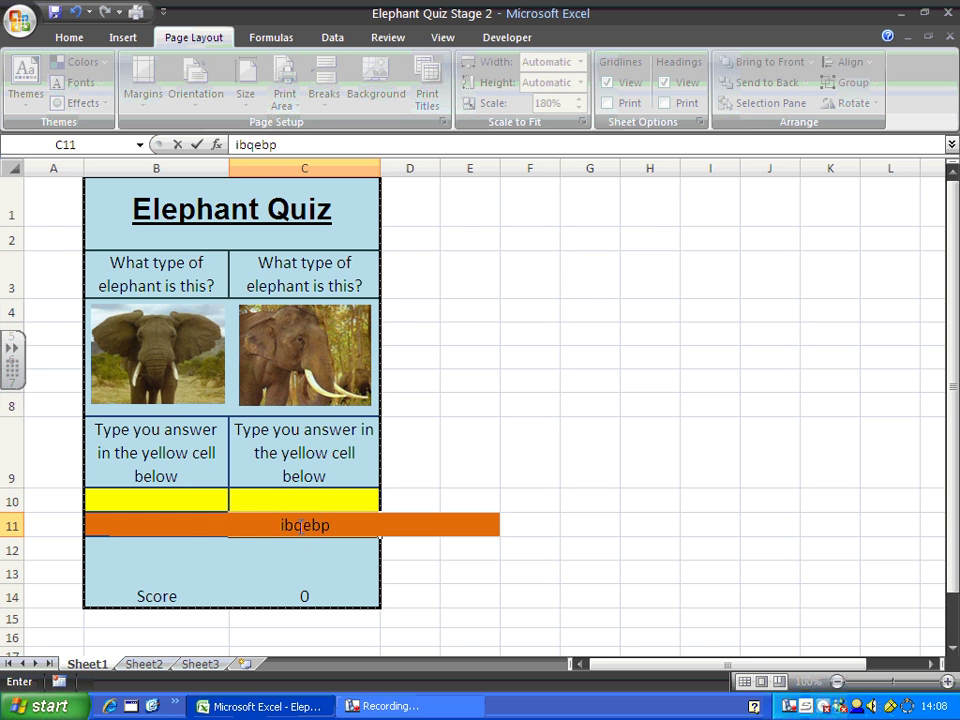
key("Return")
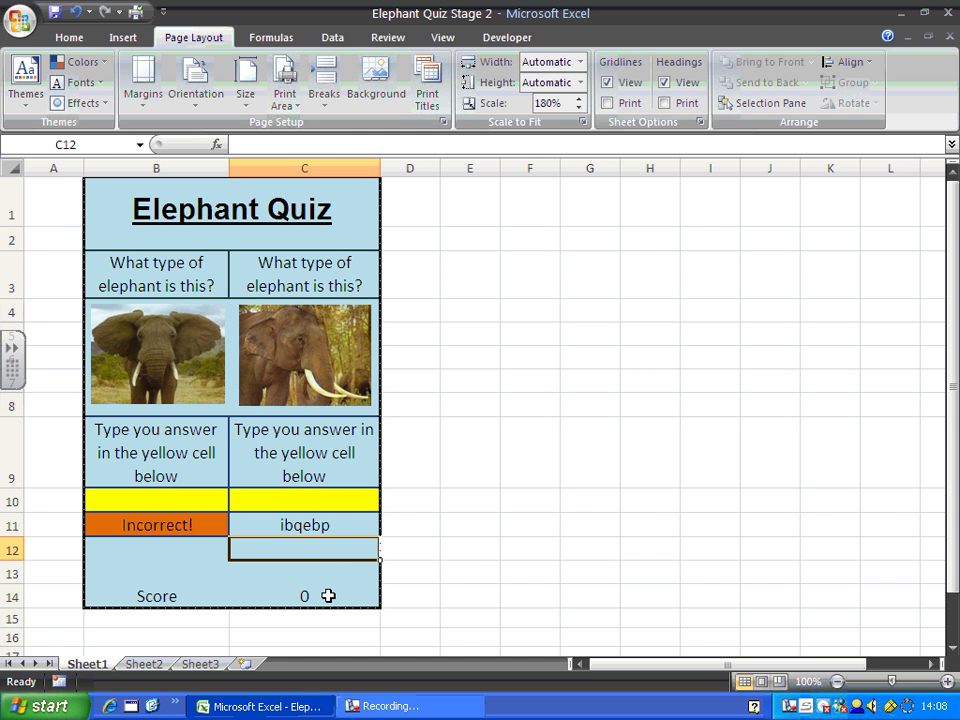
key("ctrl+z")
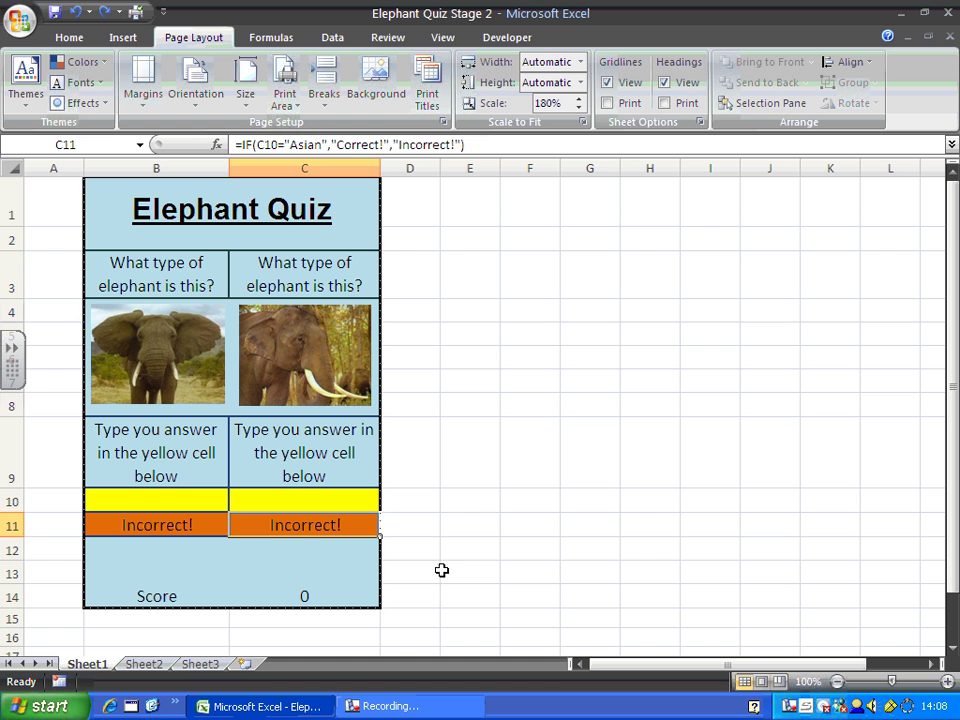
left_click(477, 492)
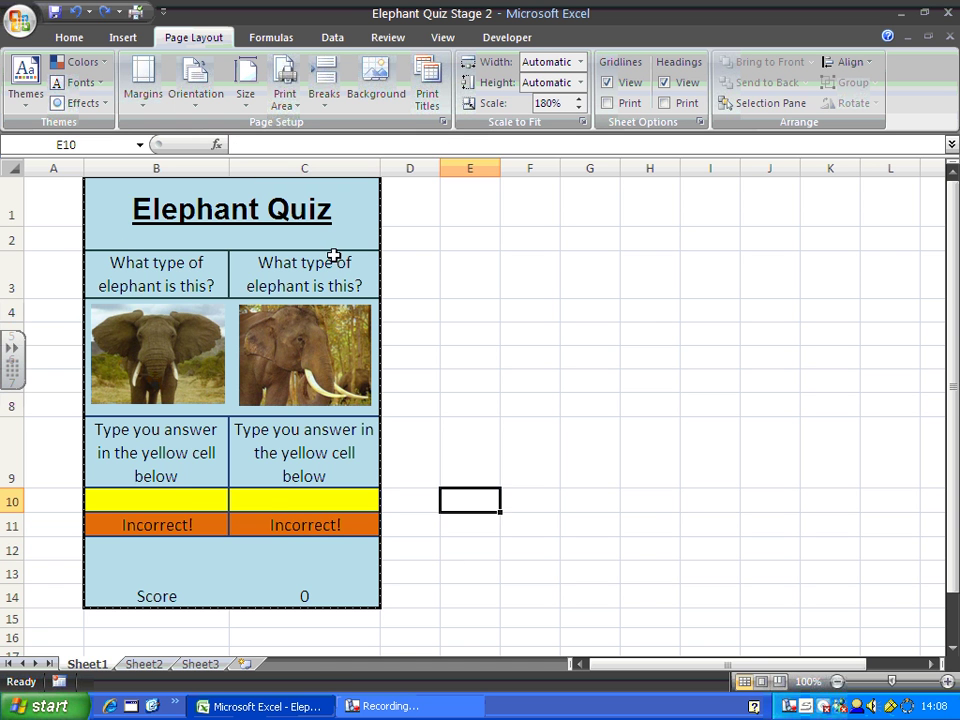
left_click(270, 504)
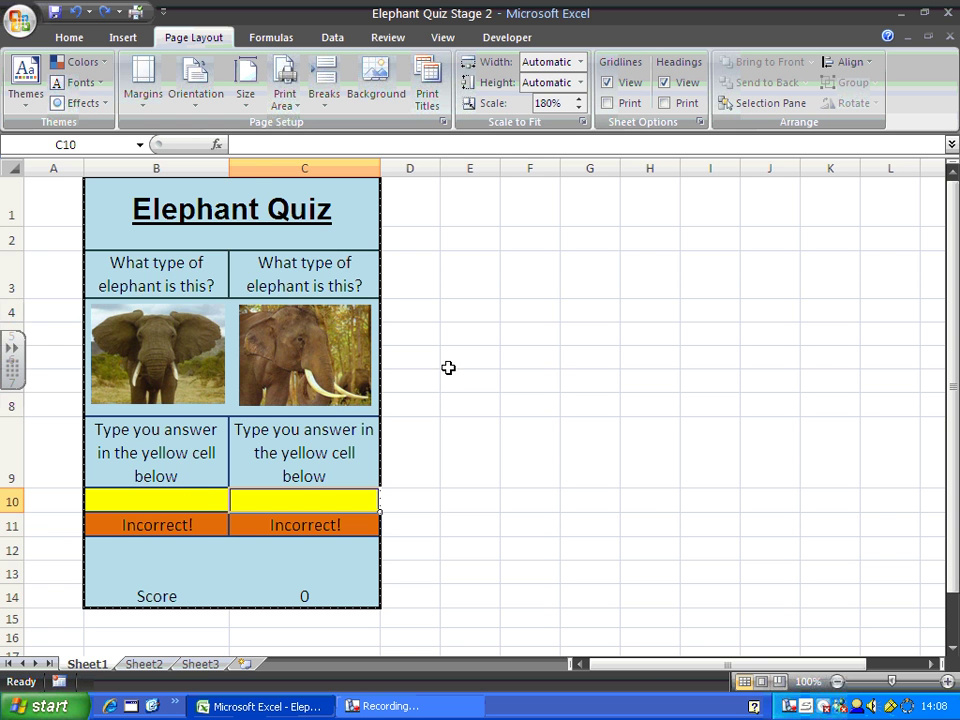
left_click_drag(253, 193, 246, 596)
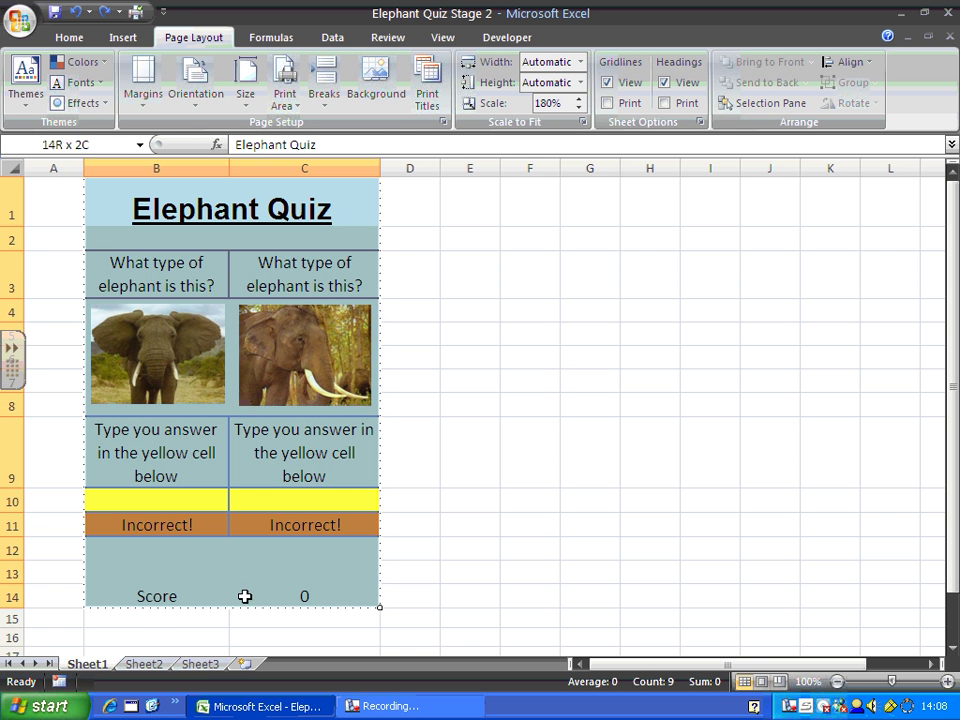
right_click(248, 463)
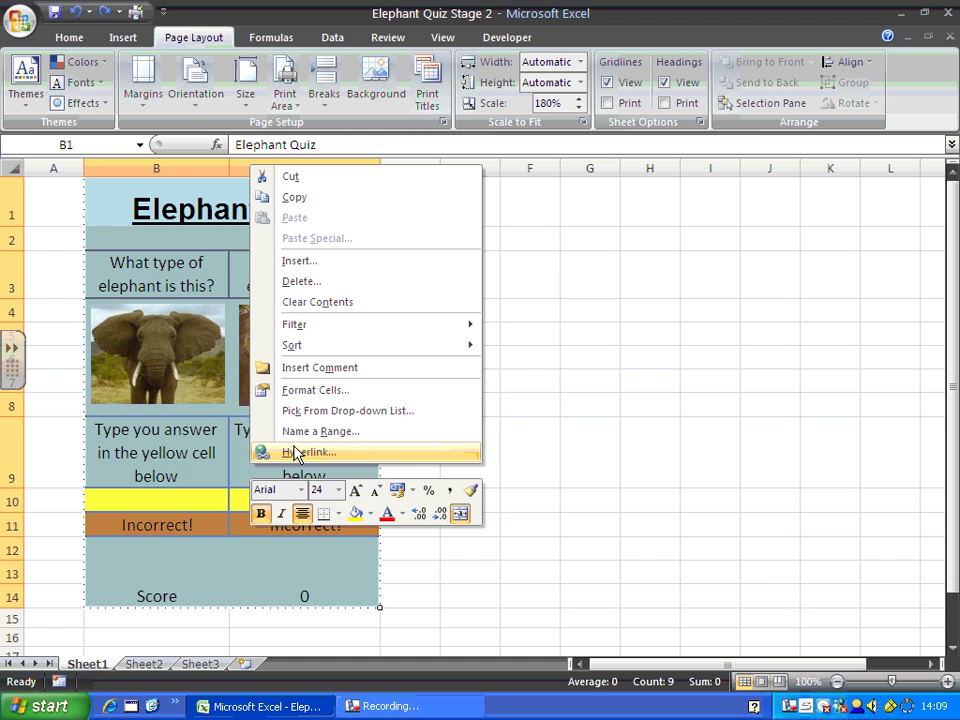
left_click(313, 390)
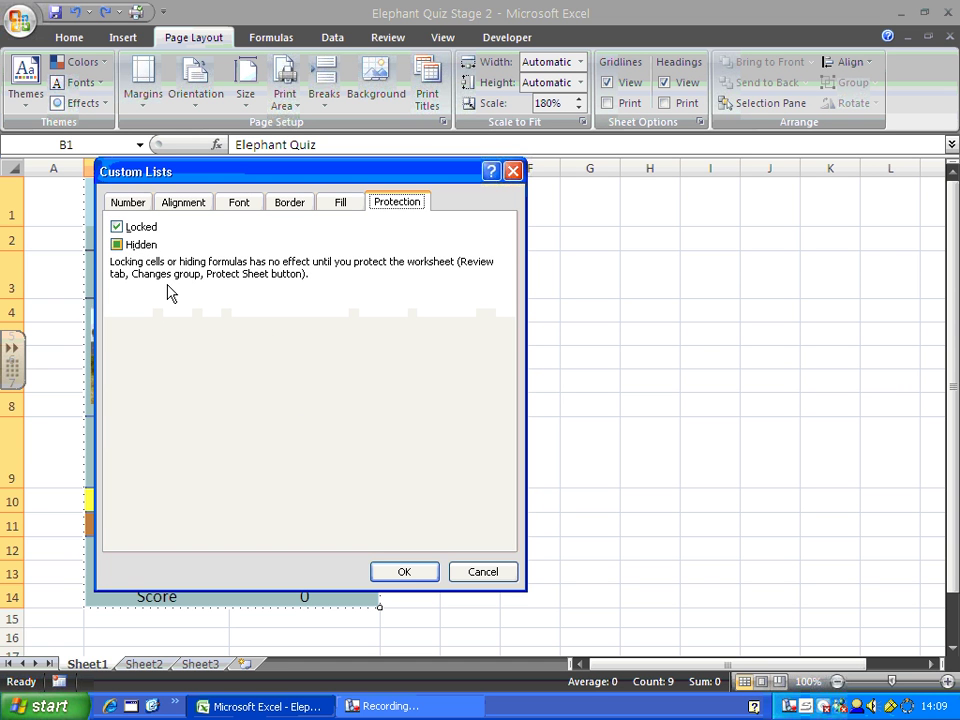
left_click(404, 572)
left_click(497, 446)
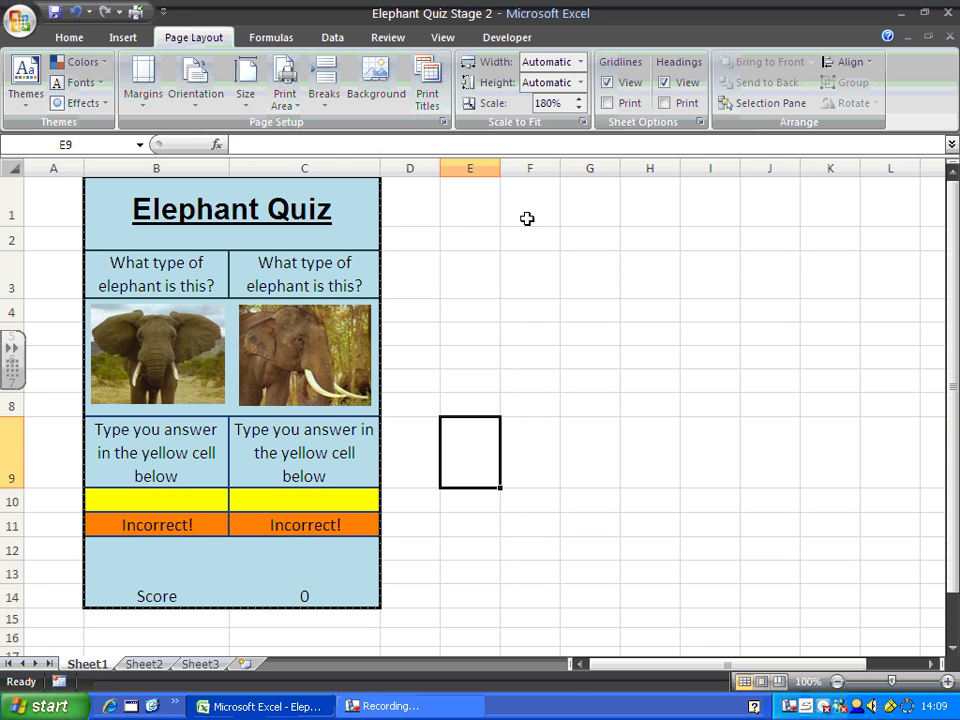
- Bring up Protect Sheet with locked-cell protection ticked and no password
left_click(399, 38)
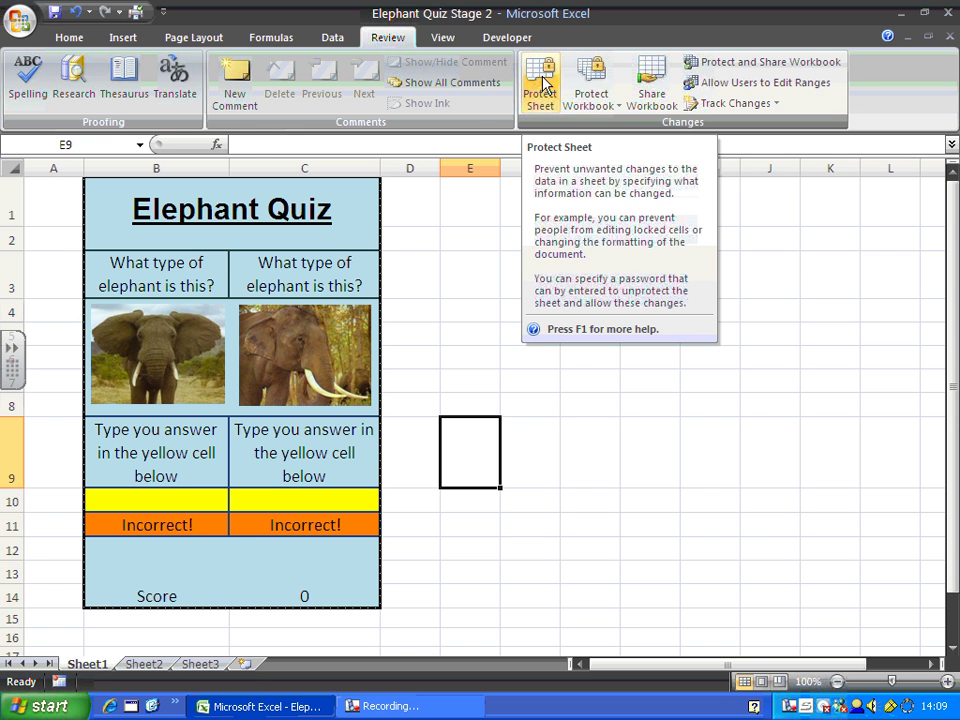
left_click(540, 85)
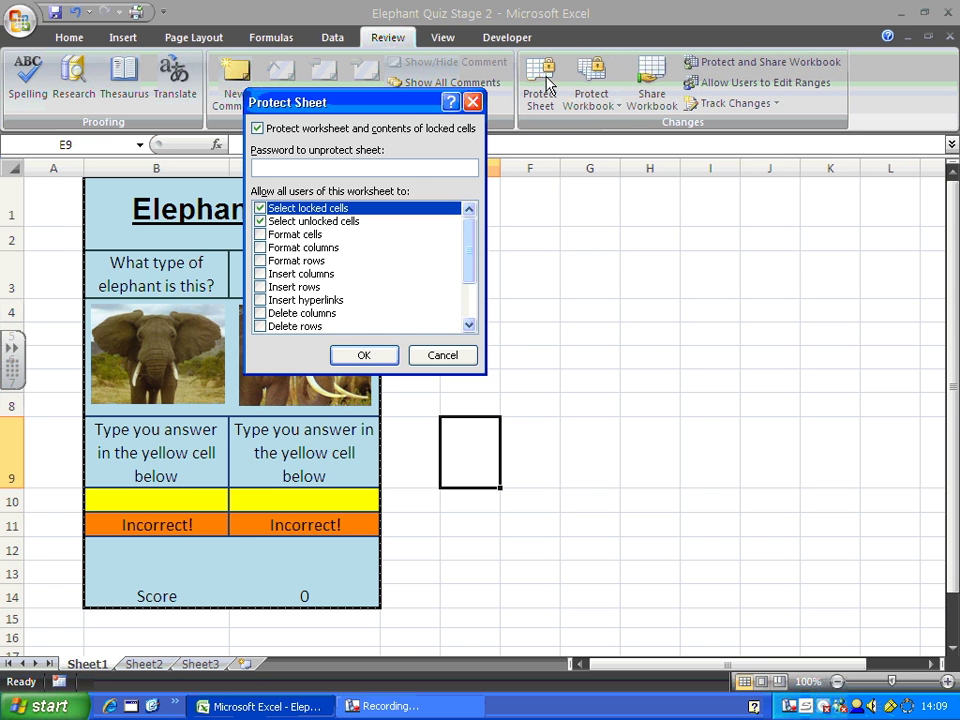
left_click_drag(364, 107, 566, 112)
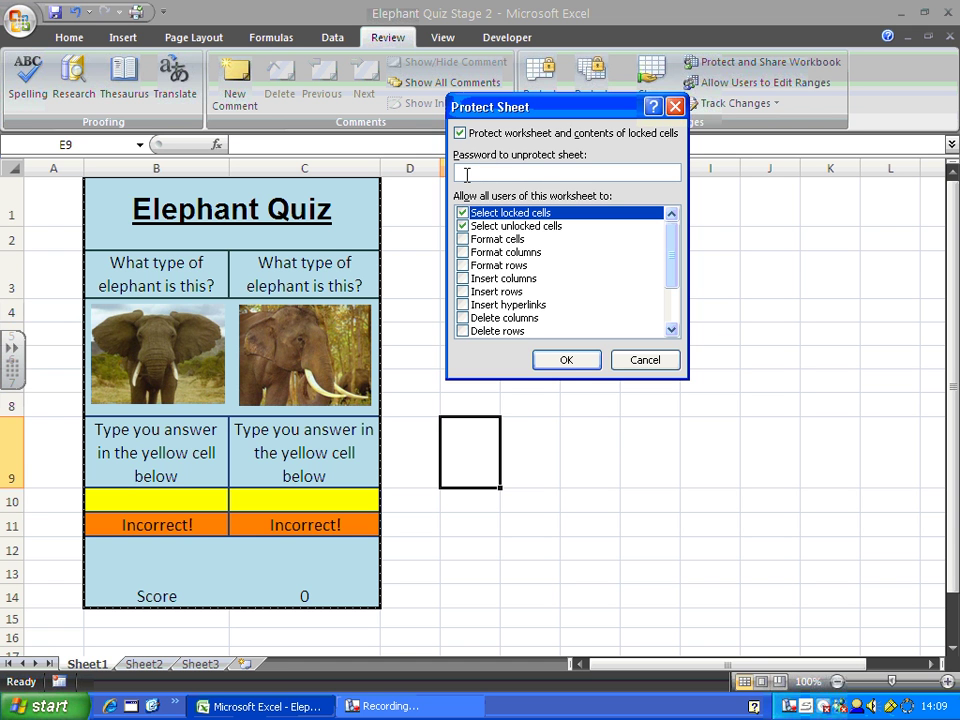
- Apply the sheet protection and confirm the question in C3 can no longer be edited
left_click(565, 361)
left_click(620, 308)
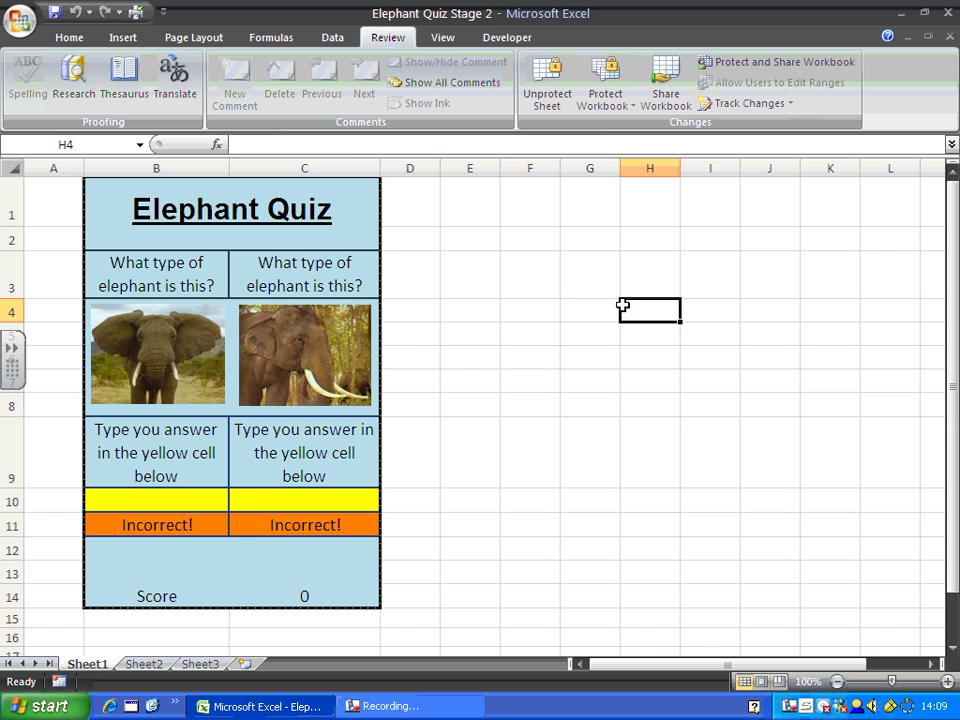
double_click(291, 272)
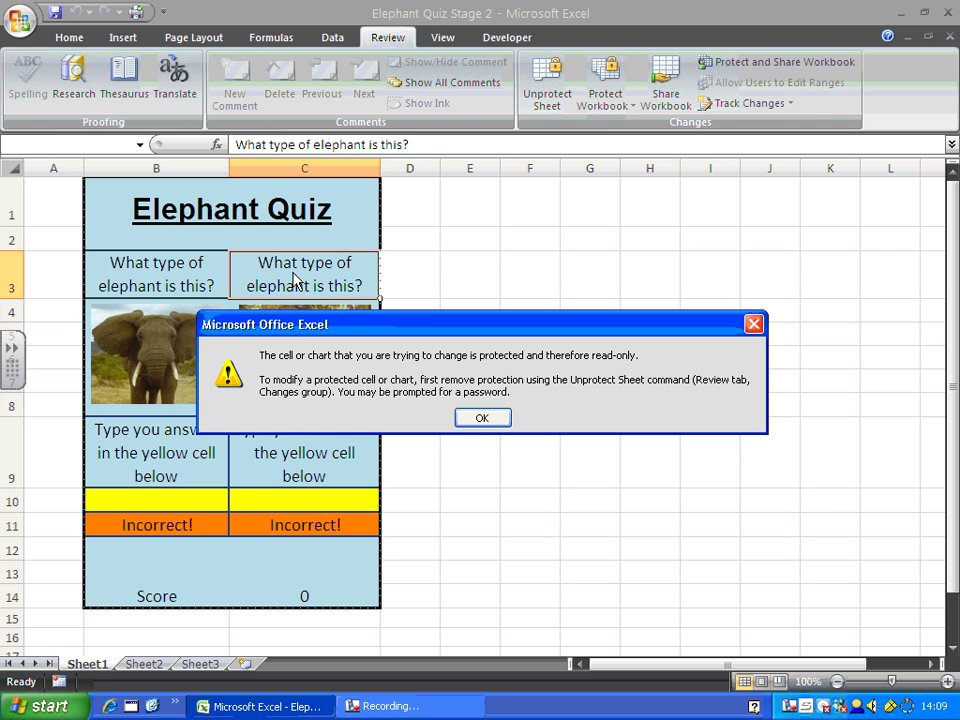
left_click(481, 417)
- Try editing yellow answer cells B10 and C10, finding them read-only too
left_click(177, 527)
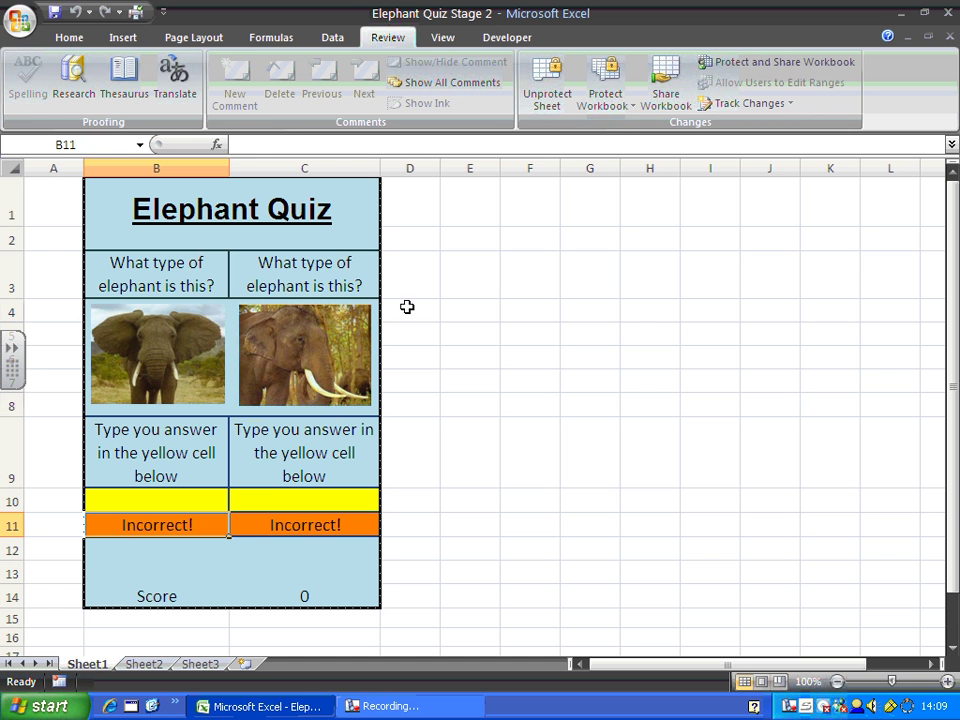
left_click(503, 530)
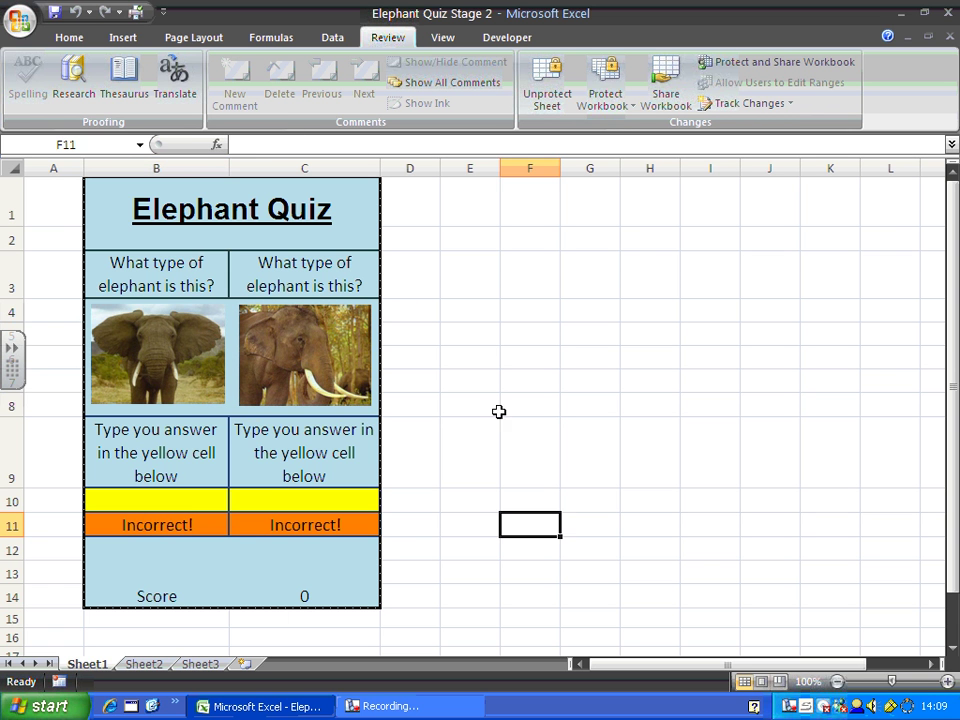
double_click(189, 506)
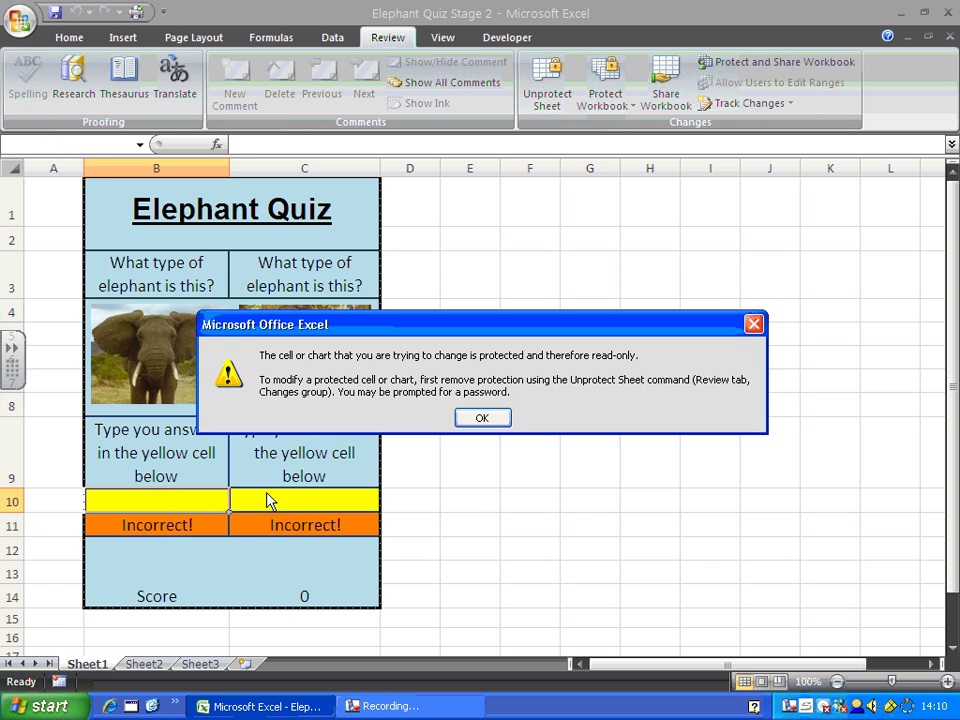
left_click(486, 418)
double_click(362, 510)
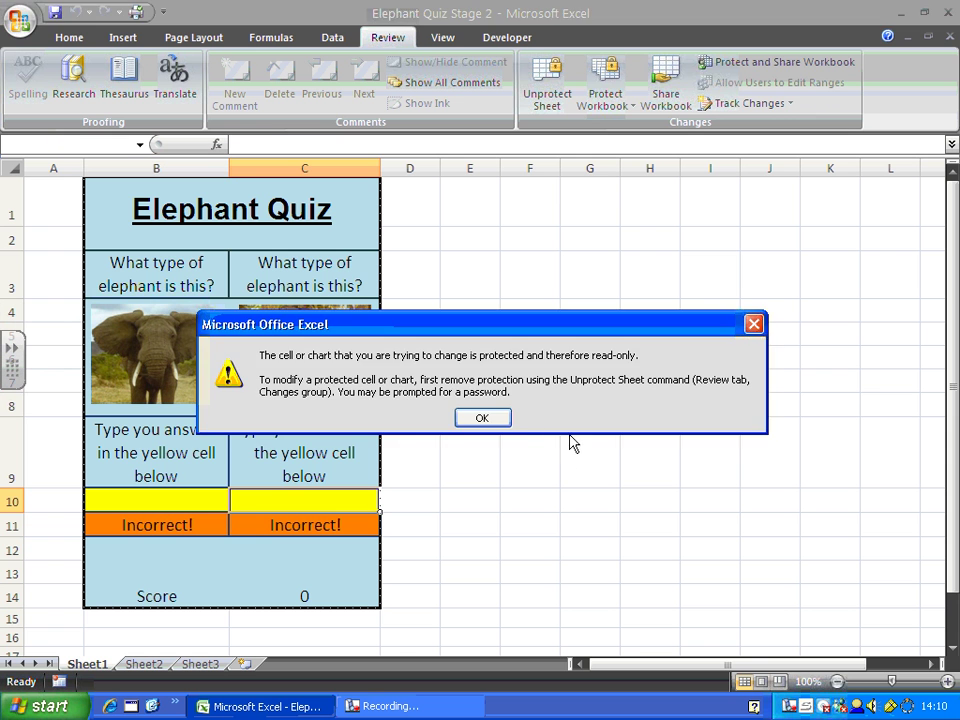
- Dismiss the read-only warning and unprotect the Elephant Quiz sheet
left_click(486, 419)
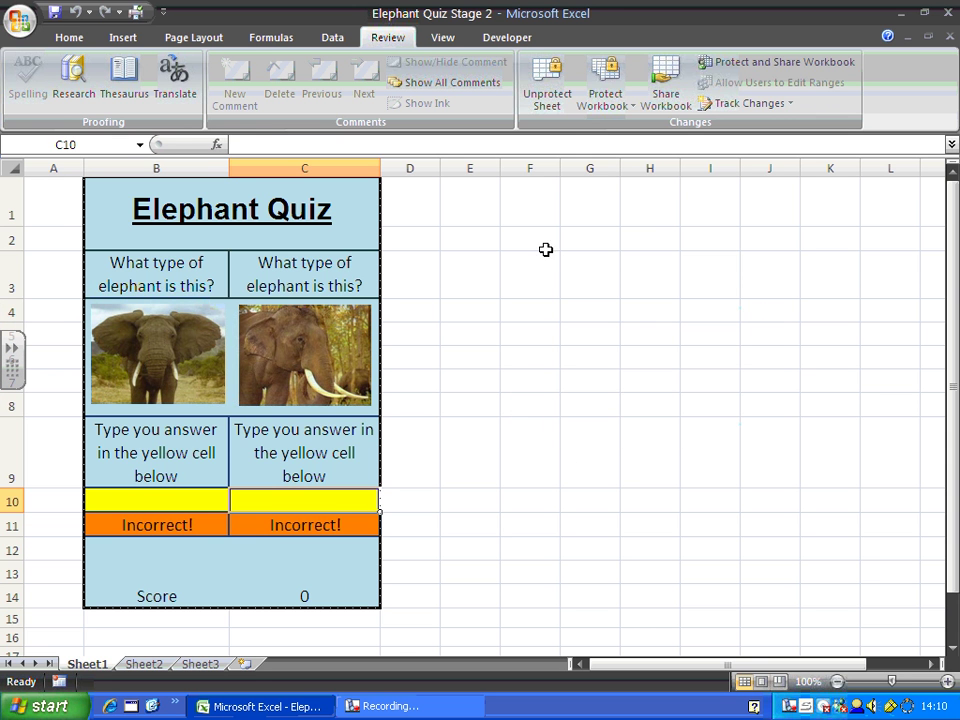
left_click(553, 93)
left_click(553, 546)
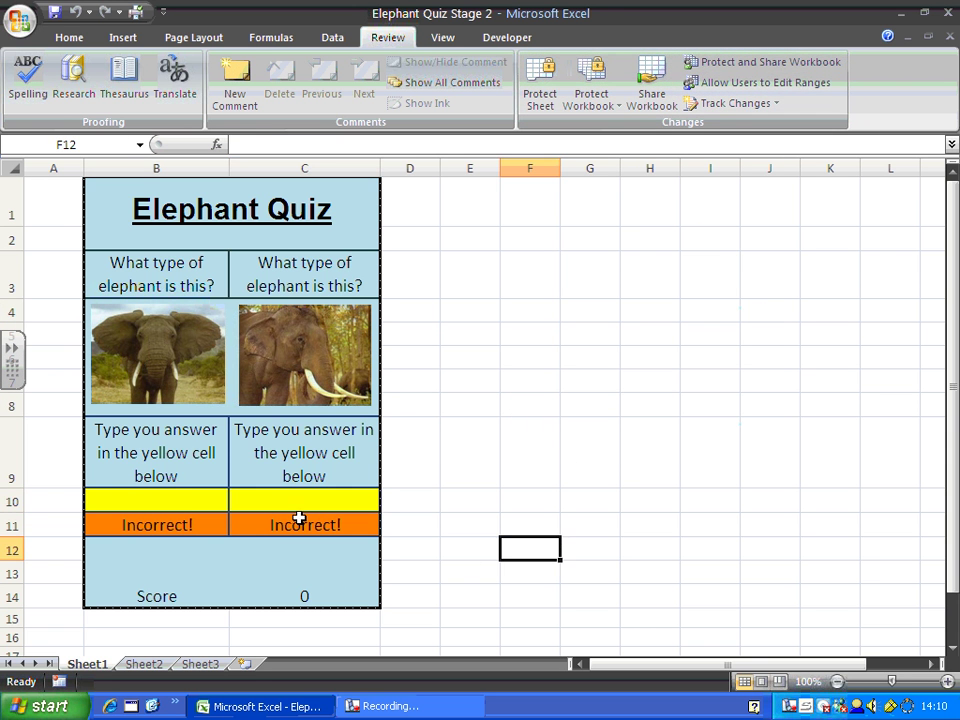
- Untick Locked for yellow cells B10:C10, then protect the sheet again
left_click_drag(184, 499, 259, 499)
right_click(262, 508)
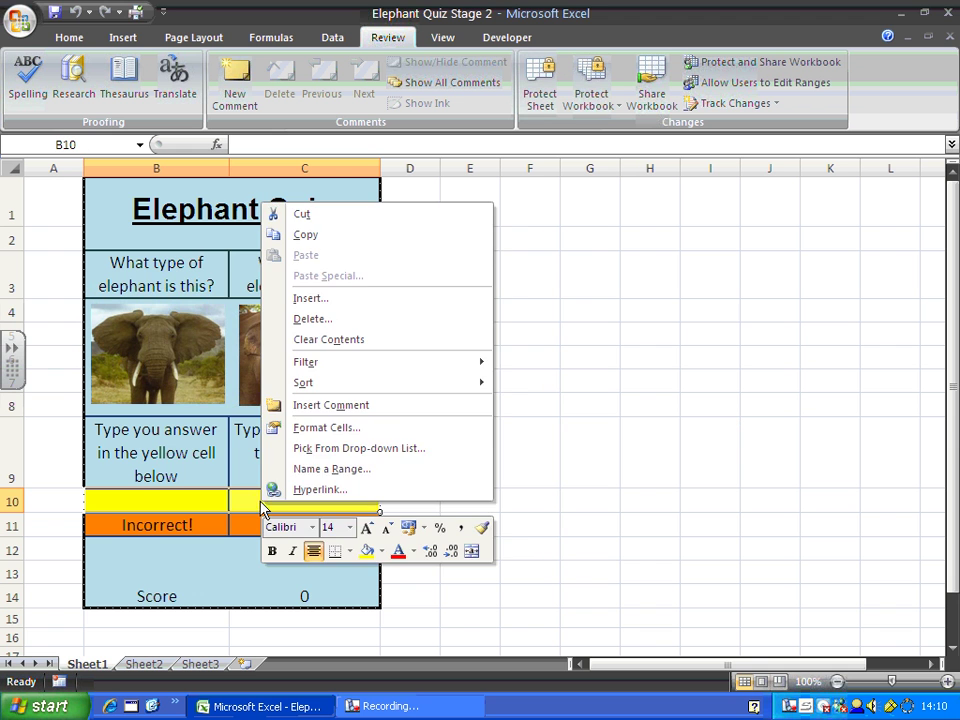
left_click(345, 427)
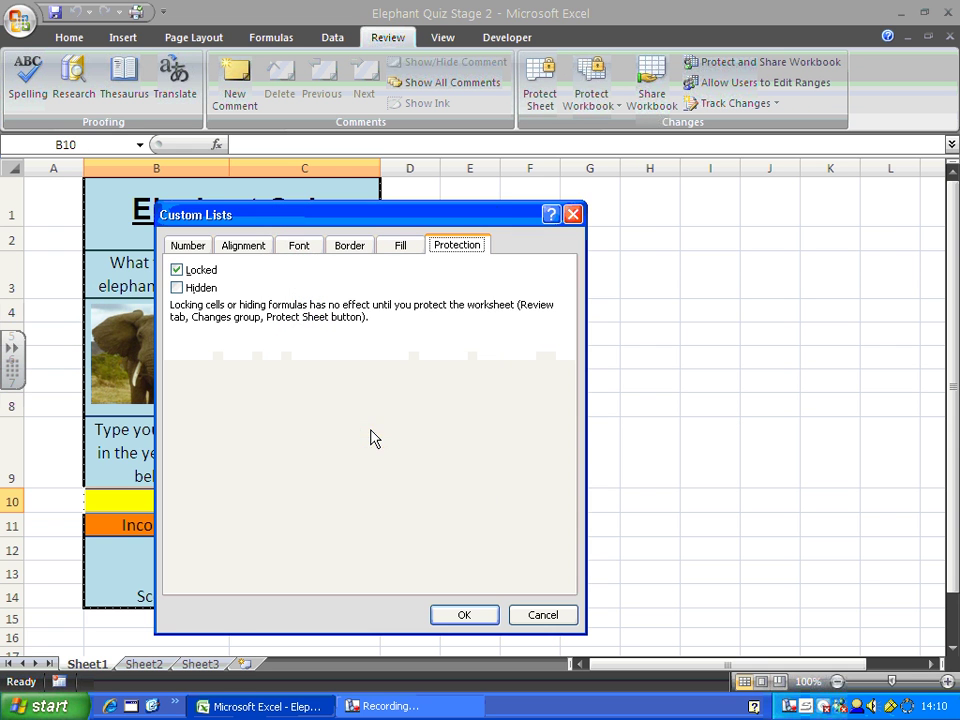
left_click(177, 270)
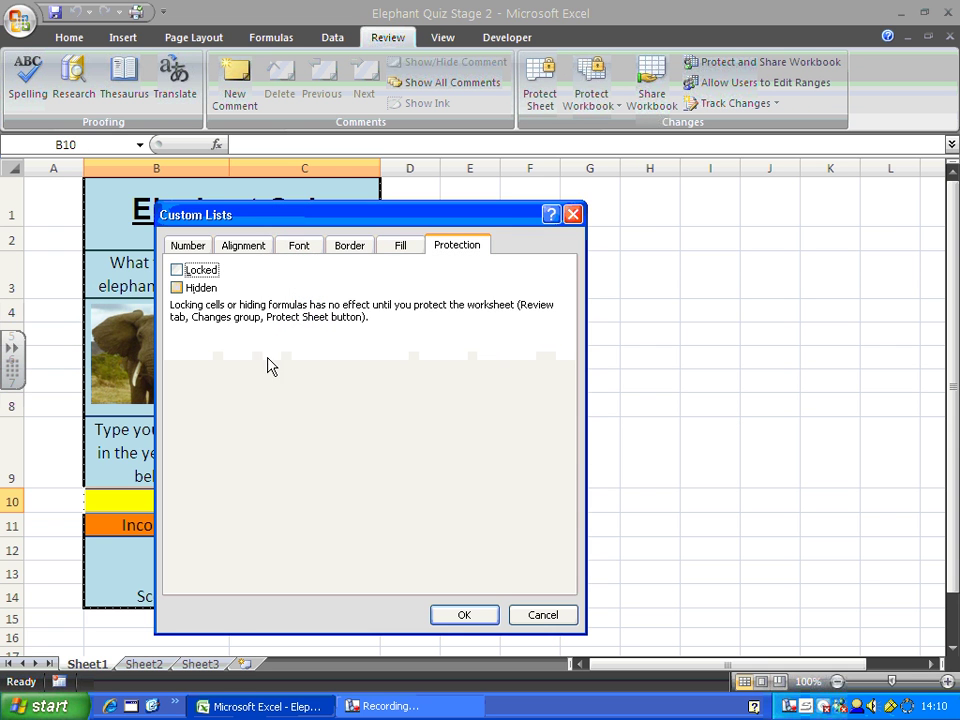
left_click(466, 616)
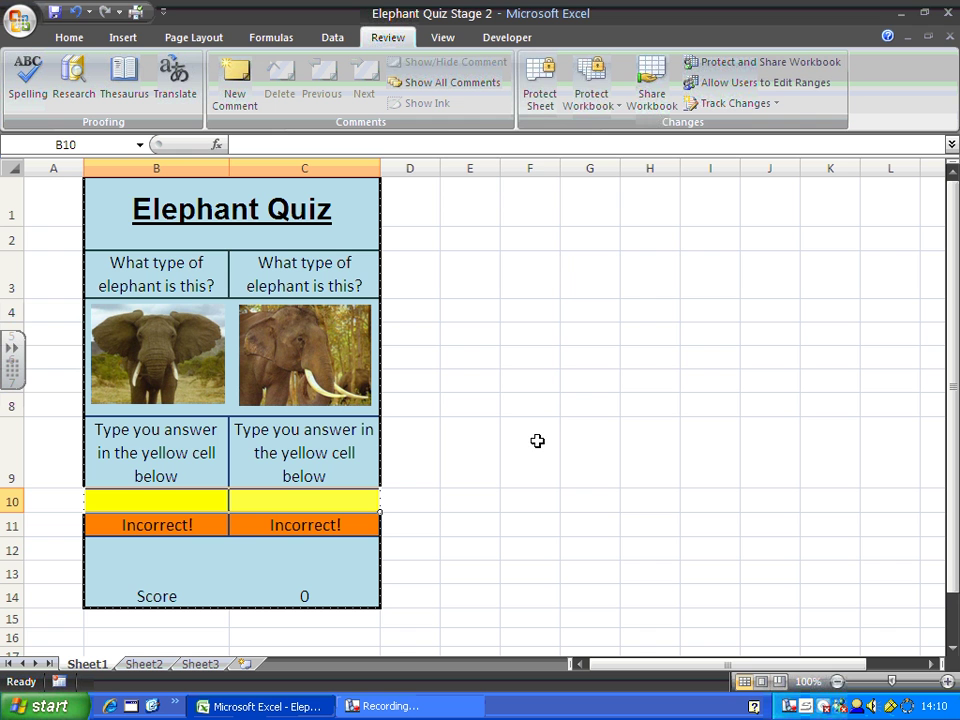
left_click(542, 104)
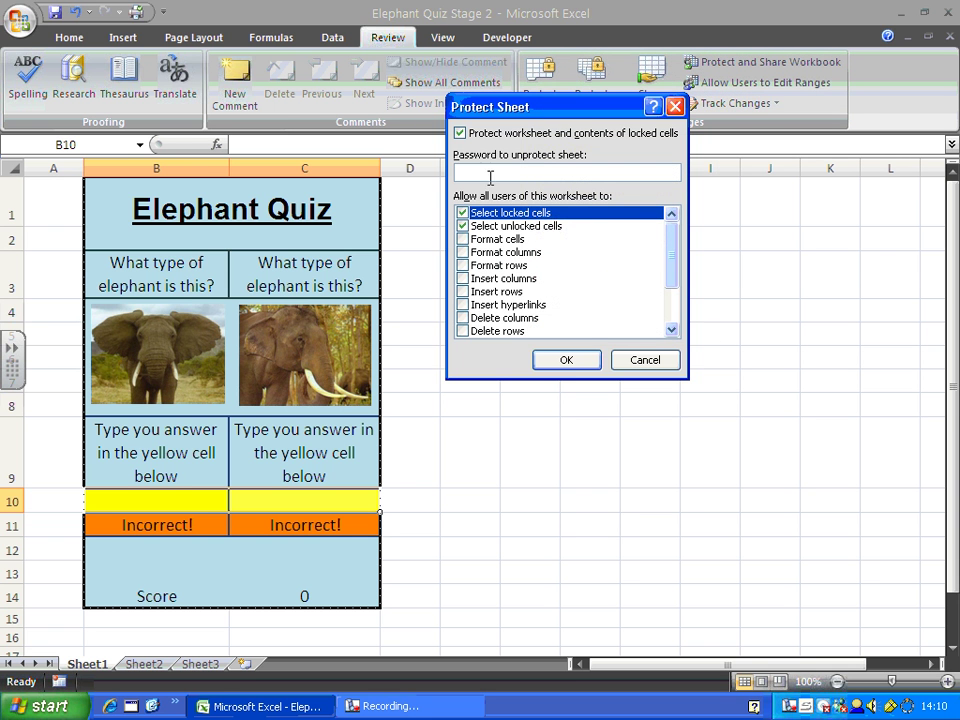
left_click(576, 367)
- Verify B9, C11 and C14 still reject edits with protected-cell warnings
left_click(565, 524)
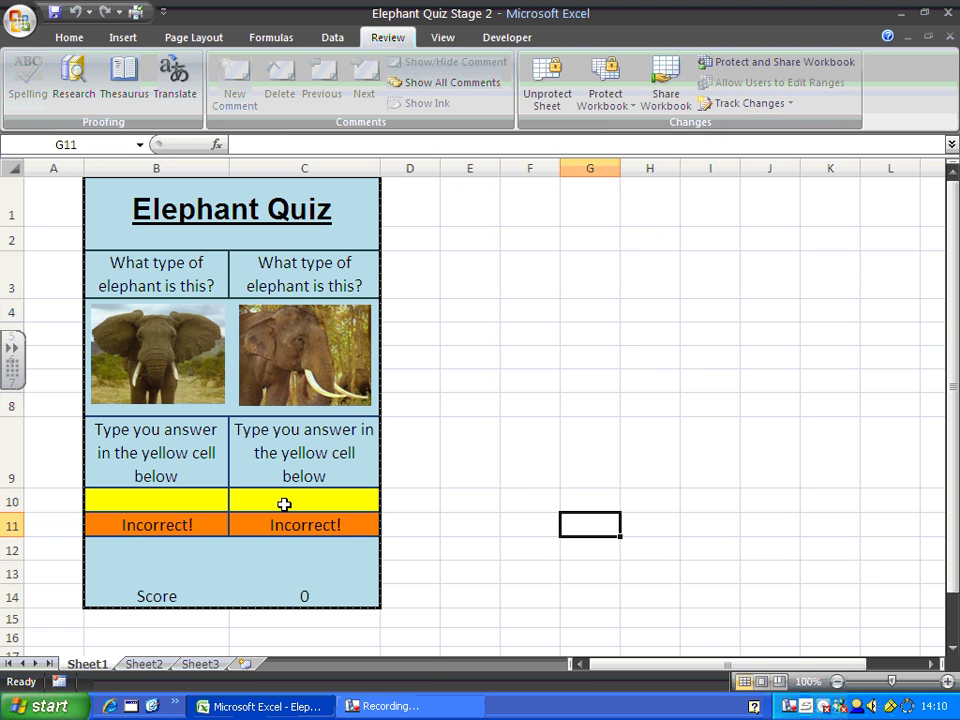
double_click(137, 450)
left_click(470, 416)
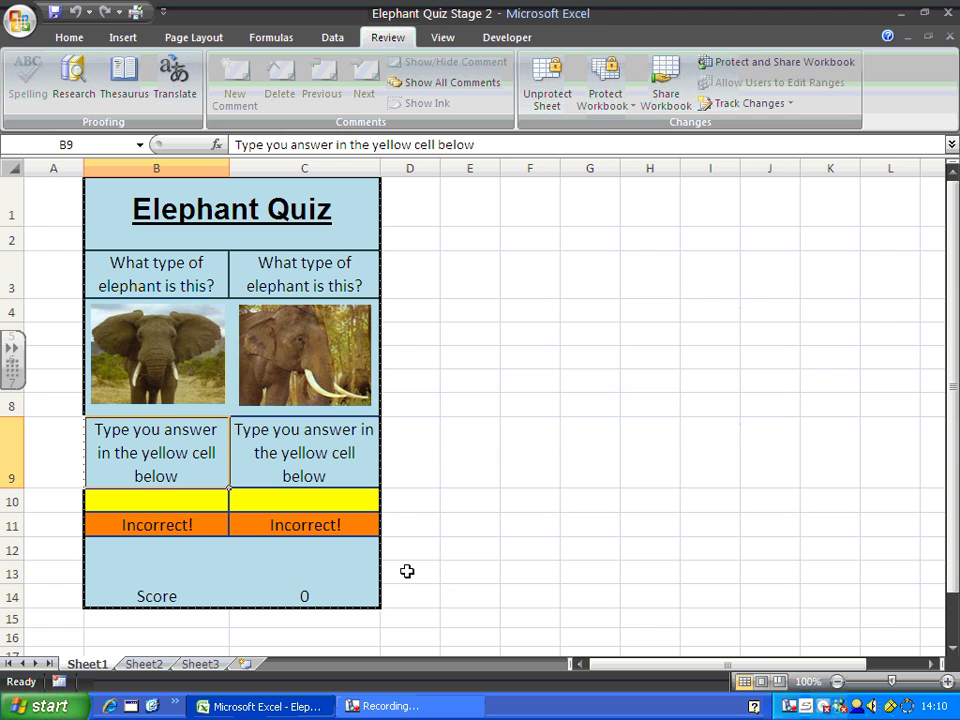
double_click(300, 525)
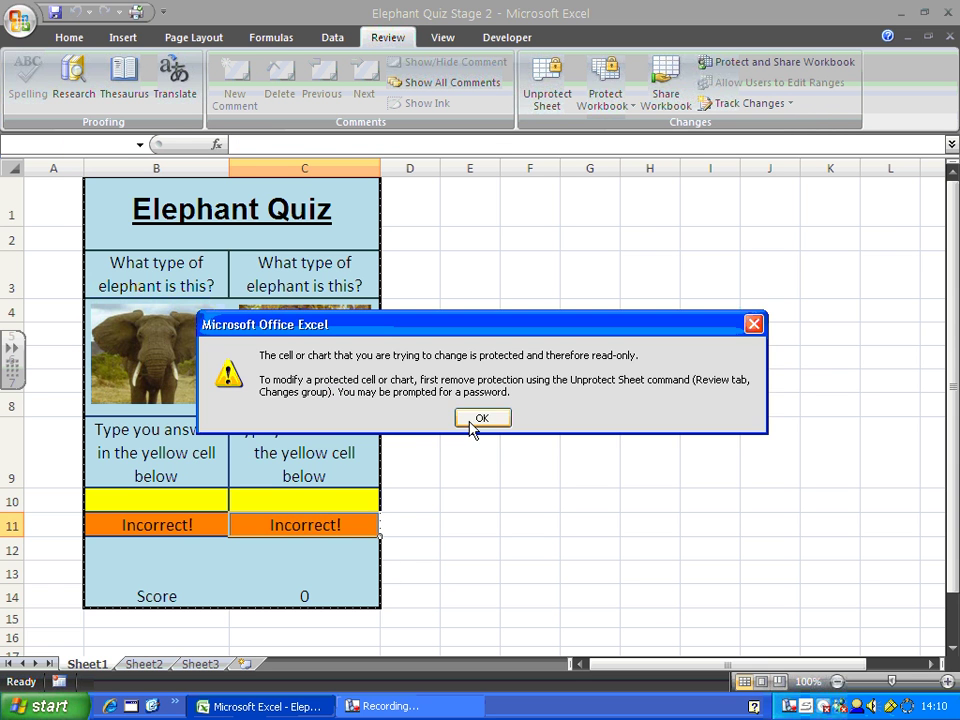
left_click(482, 419)
double_click(332, 596)
left_click(462, 419)
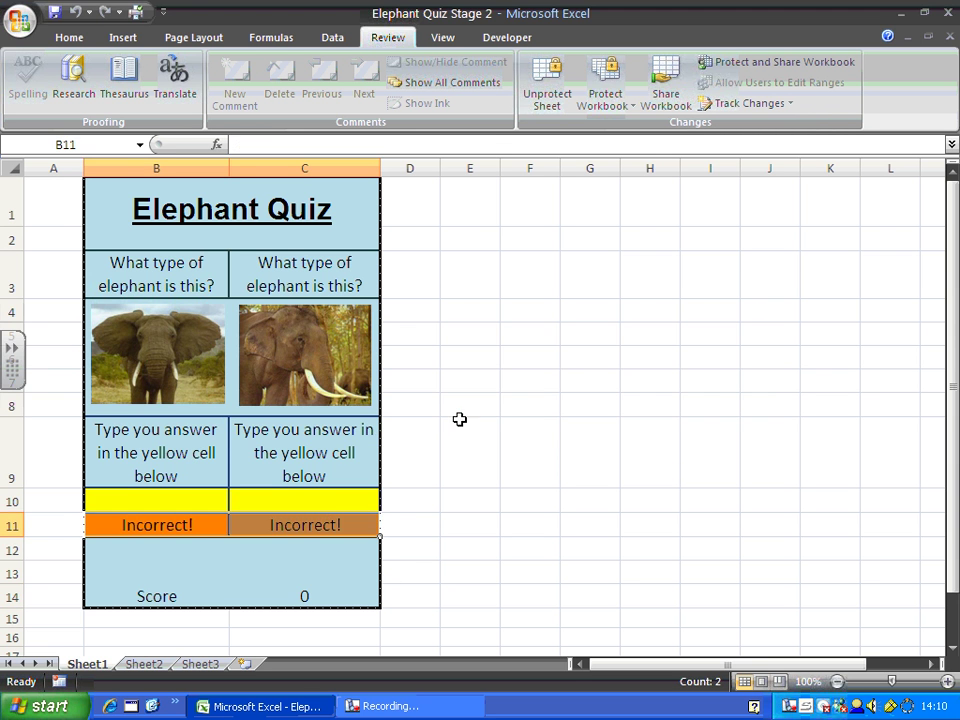
- Enter 'Asian' as the answer in yellow cell C10
left_click(287, 505)
key("BackSpace")
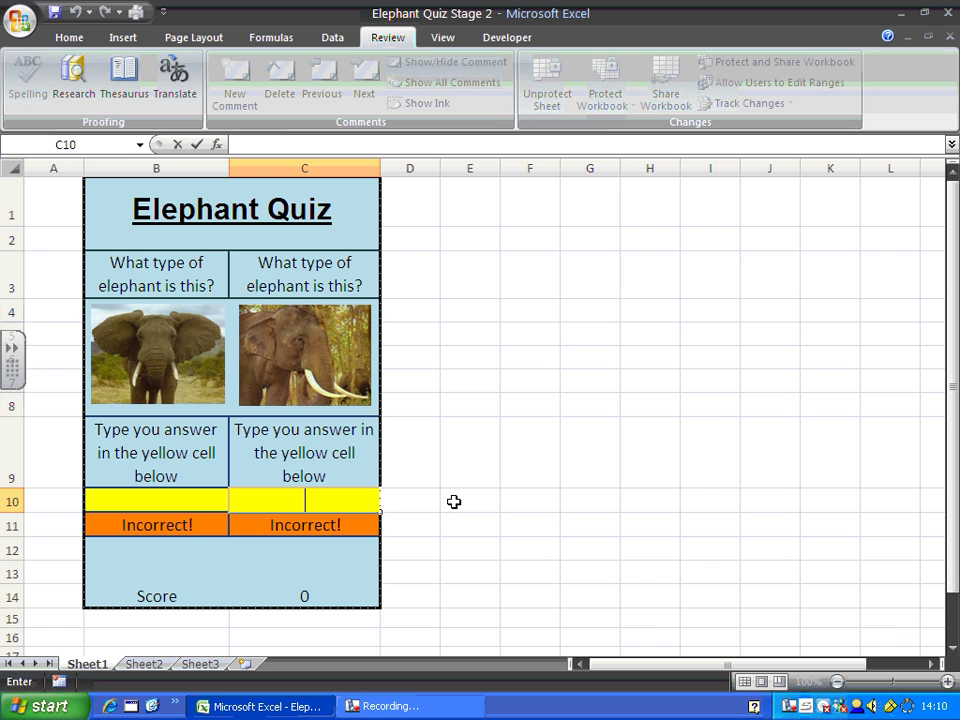
type("Asian")
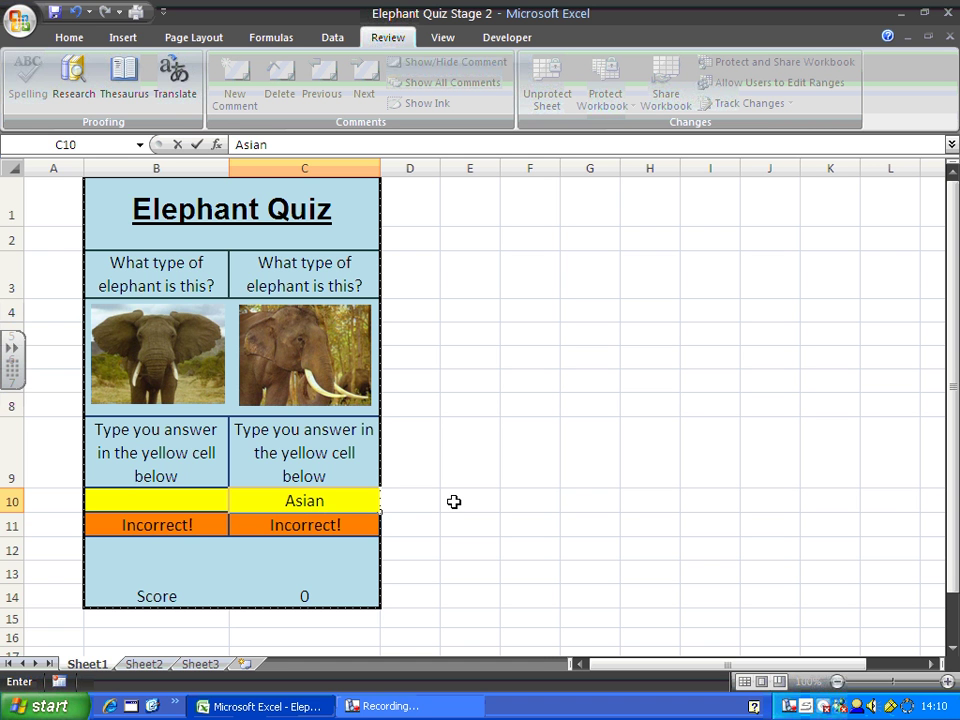
key("Return")
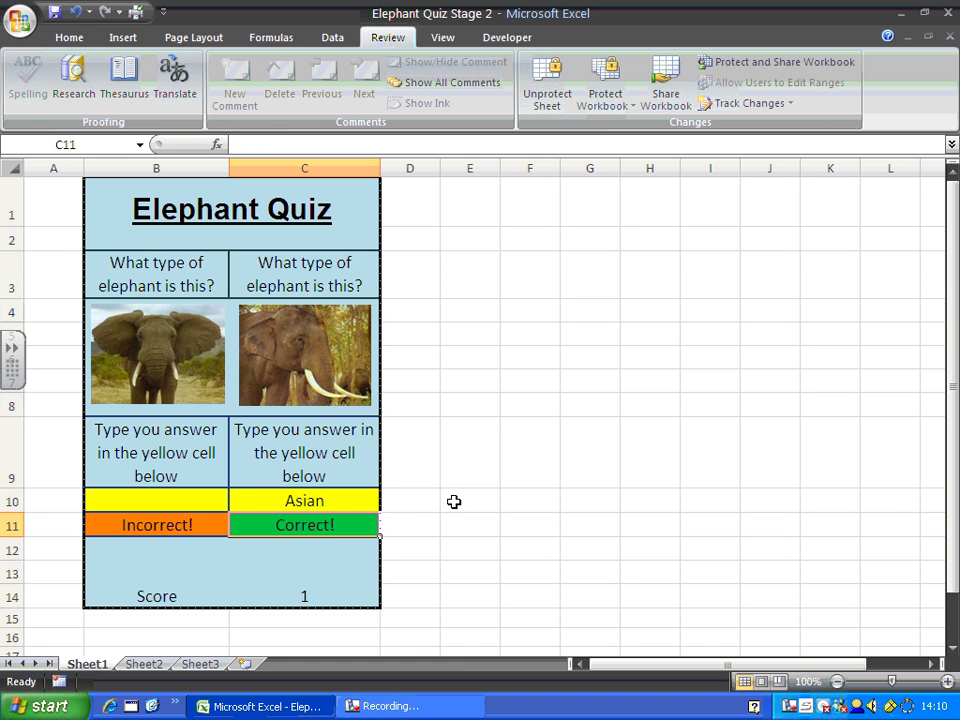